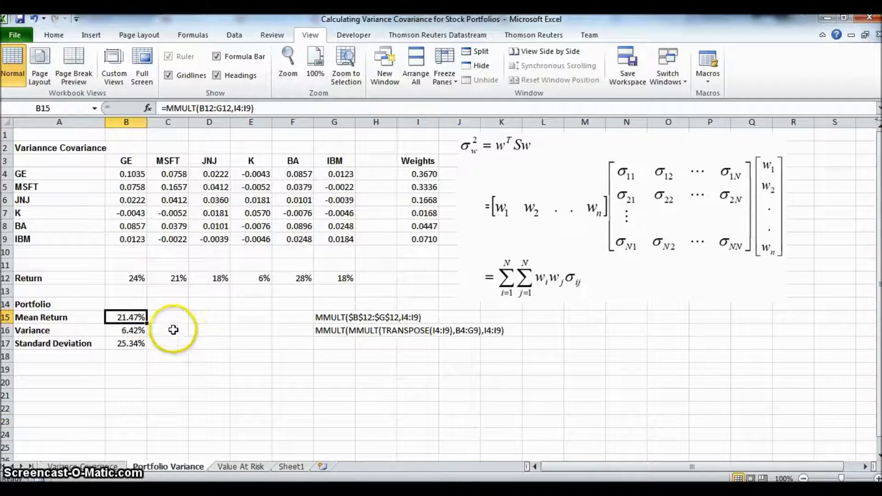
Review the portfolio variance and standard deviation formulas and copy the entire Portfolio Variance sheet into Sheet1.
left_click(128, 330)
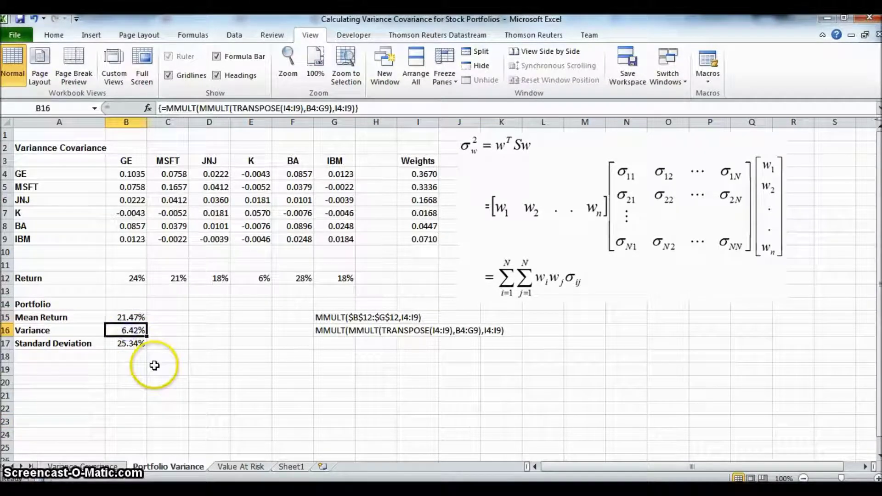
left_click(118, 346)
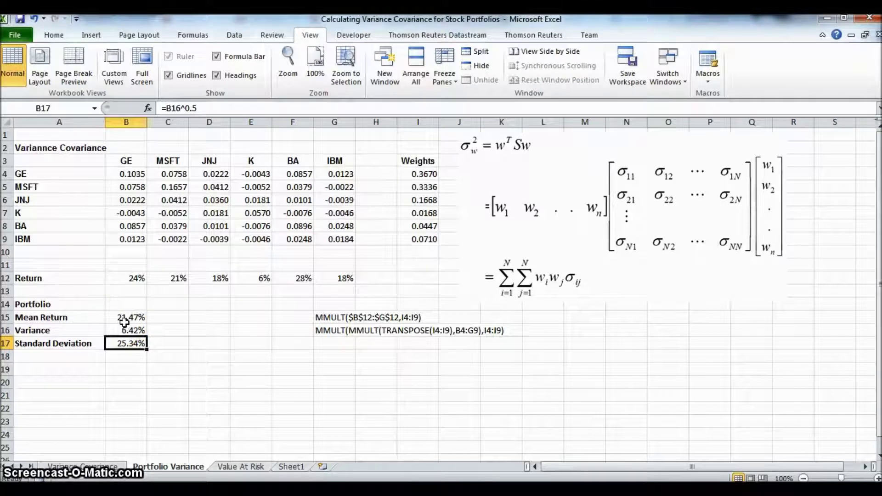
left_click(6, 123)
left_click(54, 37)
left_click(45, 65)
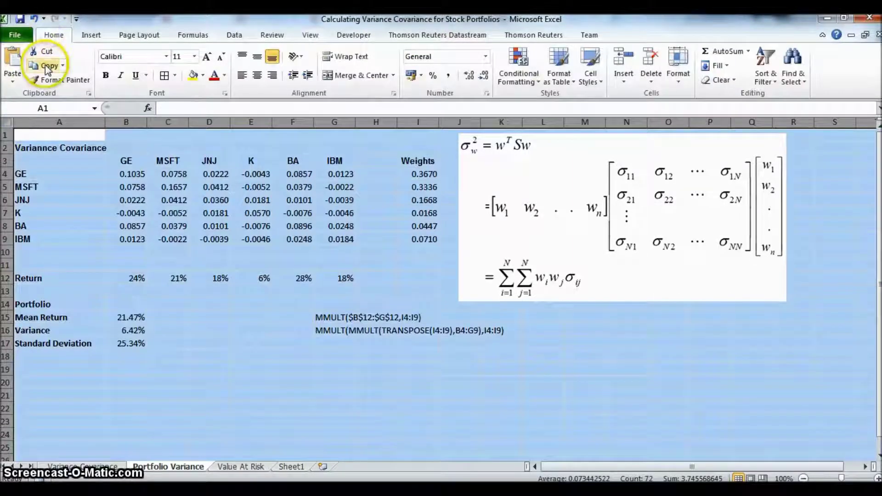
left_click(291, 467)
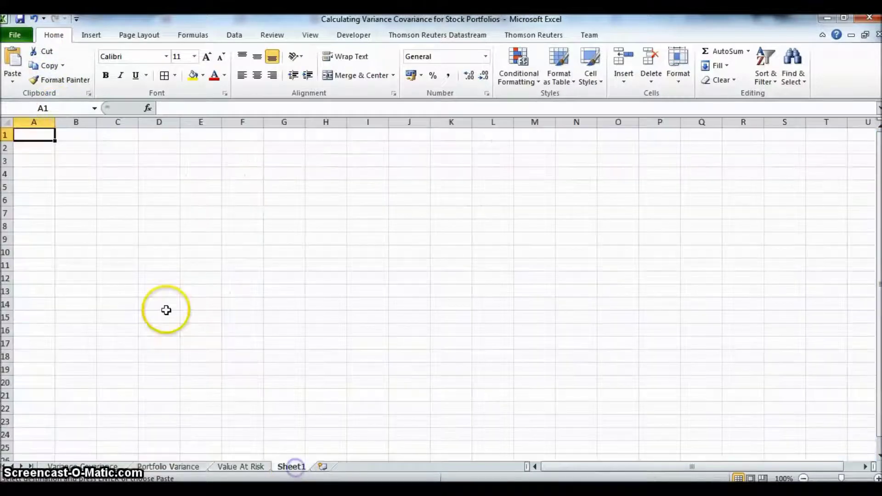
left_click(14, 60)
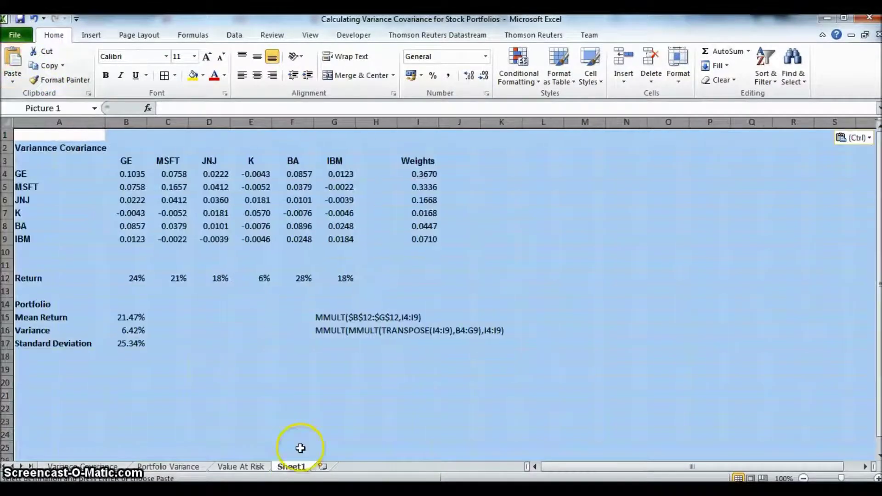
Rename Sheet1 as VaR2.
double_click(283, 464)
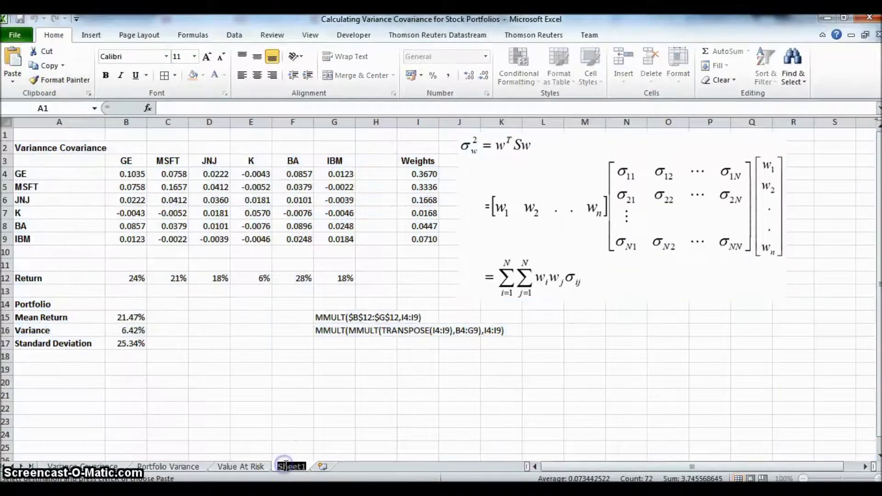
type("VaR2")
left_click(209, 395)
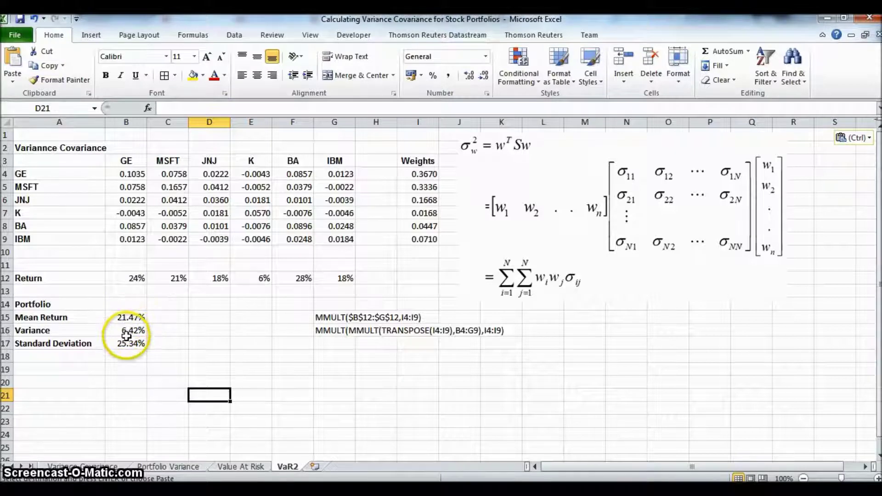
Enter the investment amount 1000 in cell B19 of the VaR2 sheet.
left_click(131, 369)
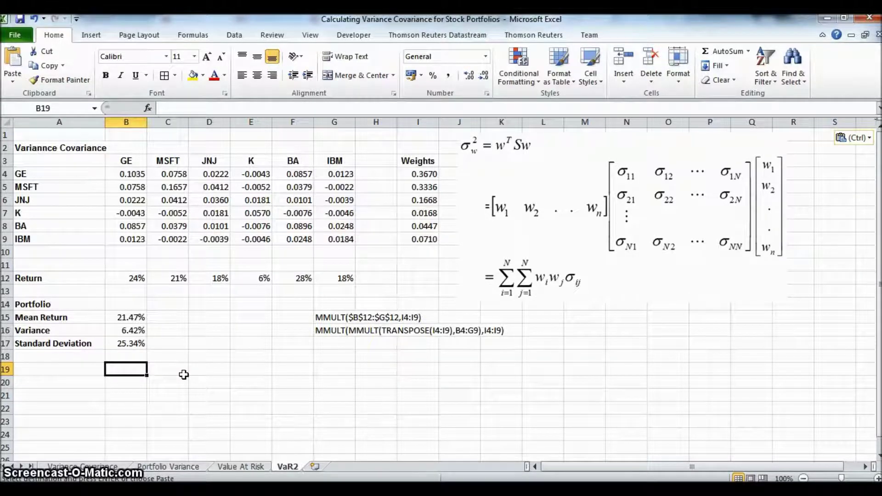
type("1000")
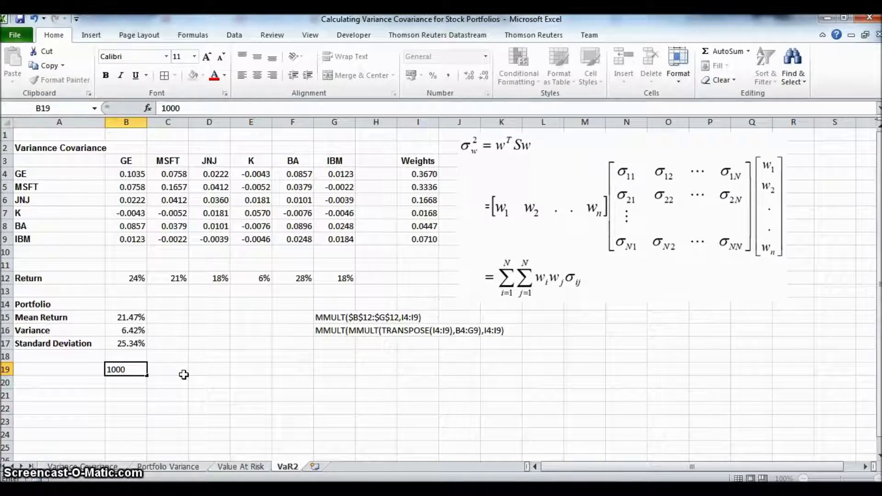
key("Return")
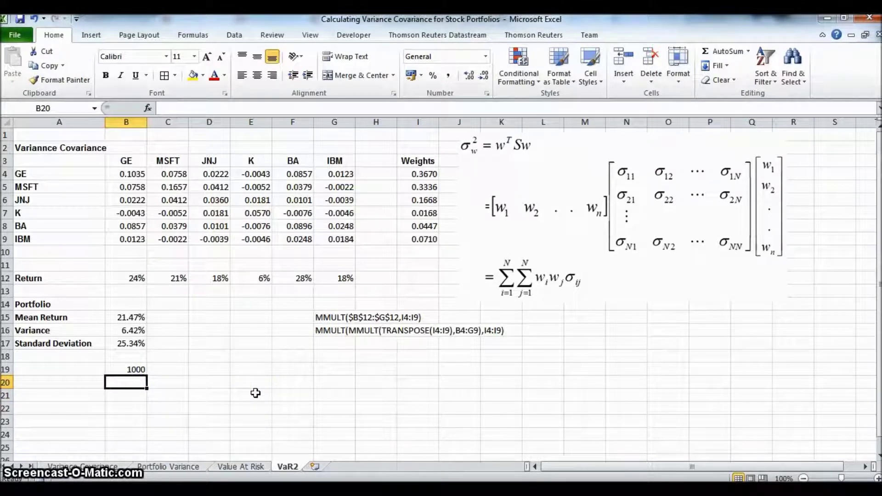
Label cell A20 "Cutoff Point" and enter 800 beside it in B20.
left_click(63, 386)
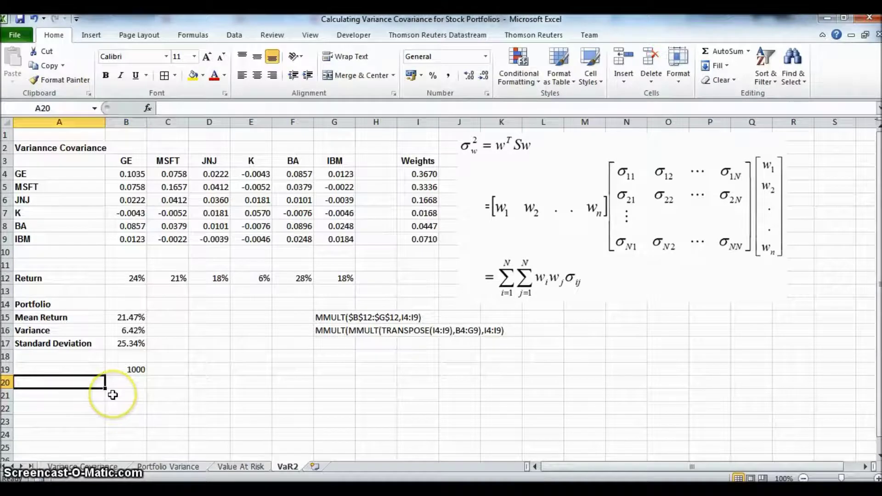
type("C")
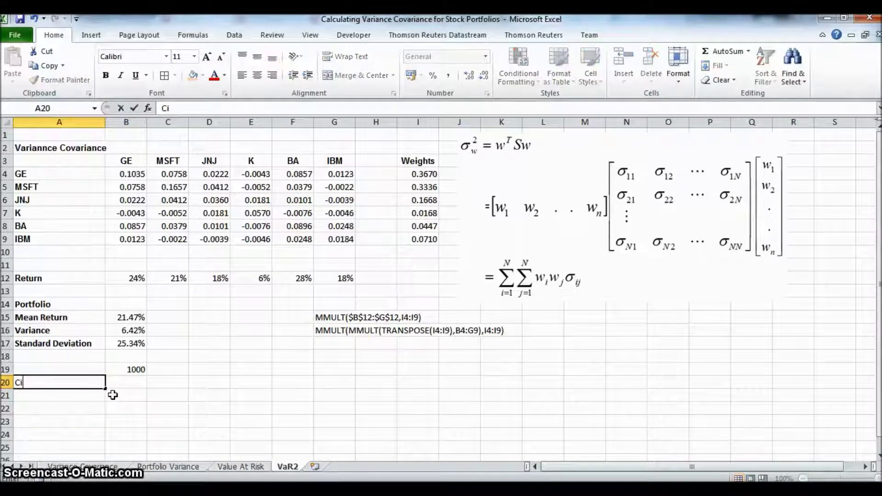
type("i")
key("BackSpace")
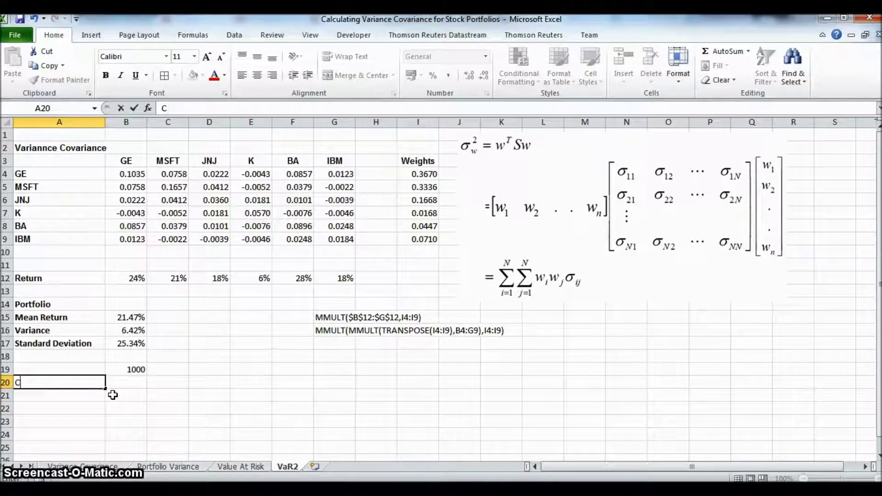
type("o")
key("BackSpace")
type("utoff Point")
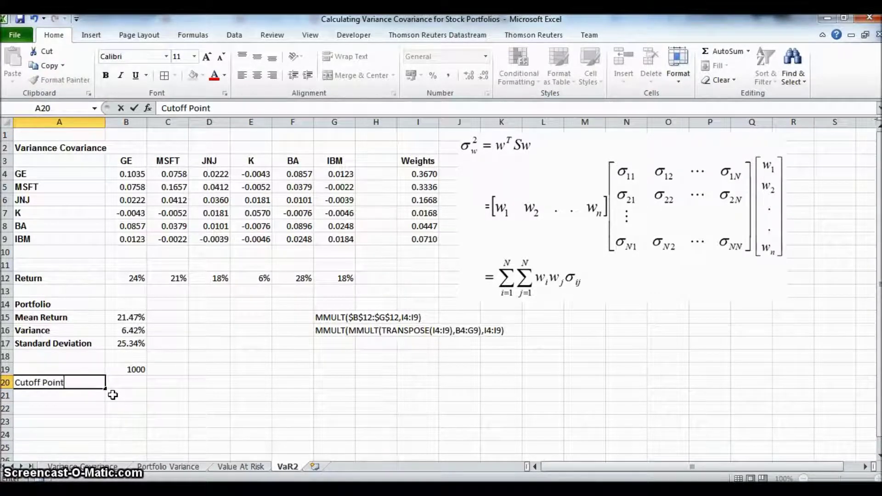
key("Tab")
type("8")
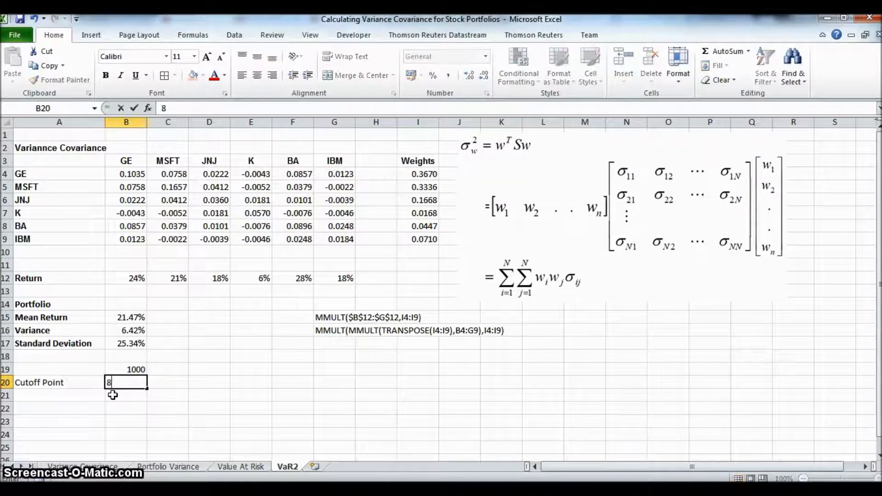
type("00")
key("Return")
Label cell A19 "Investment" beside the 1000 amount.
left_click(28, 367)
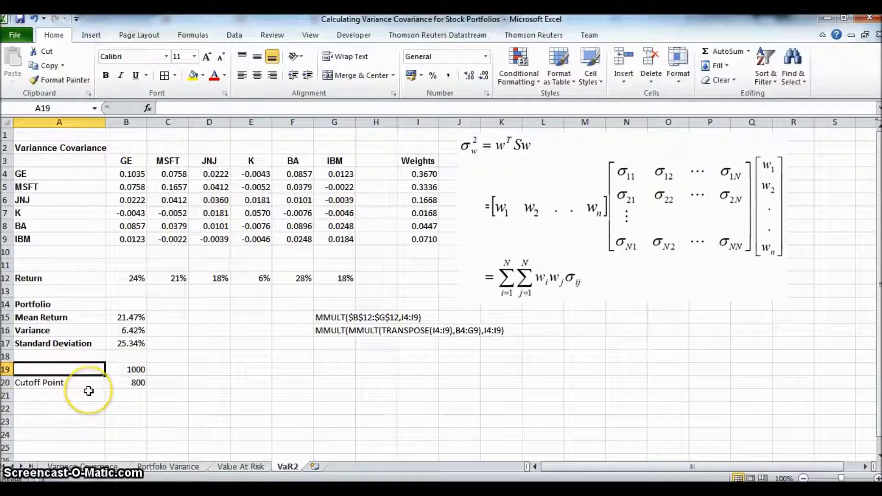
type("I")
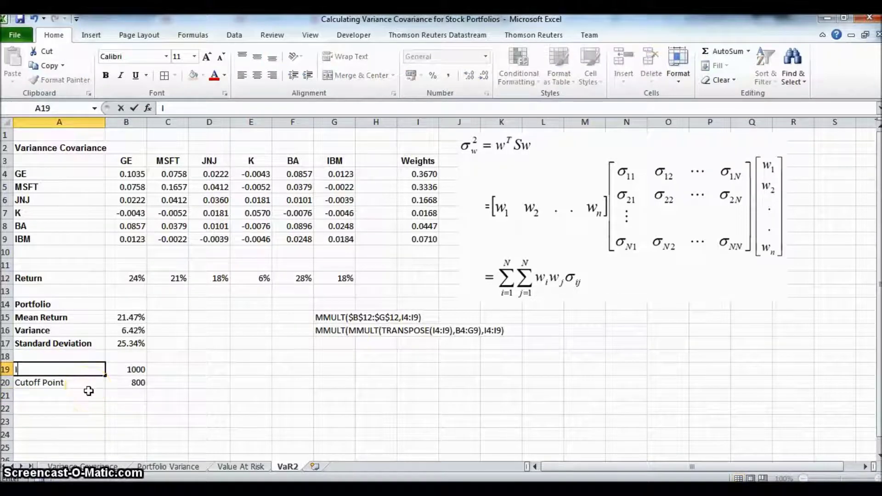
type("nve")
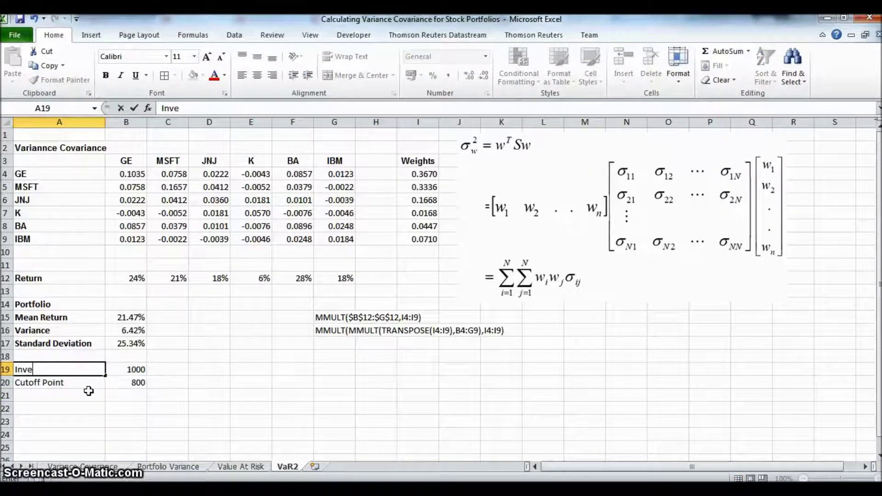
type("stment")
left_click(89, 373)
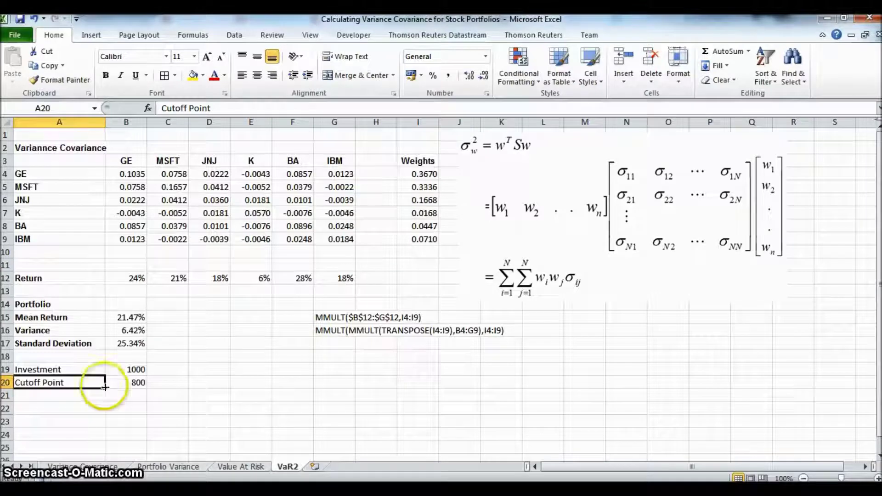
Begin a NORMDIST formula in cell B21 with the cutoff point B20 as its x argument.
left_click(134, 395)
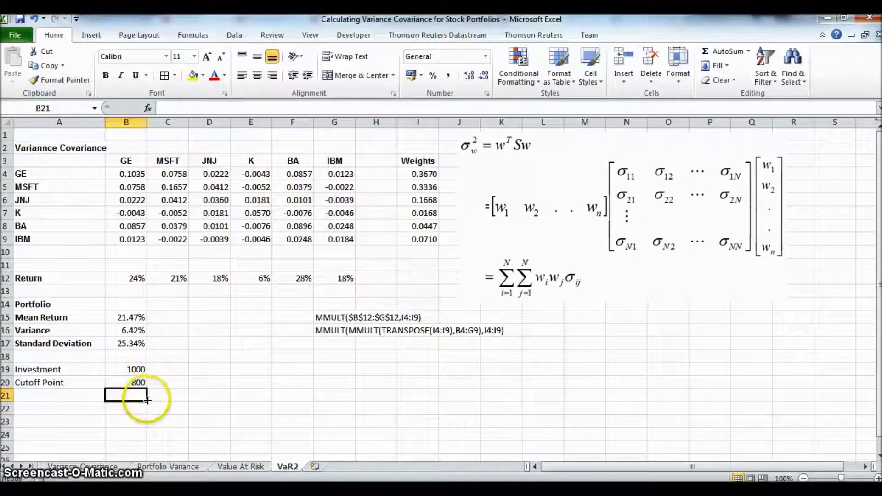
type("=")
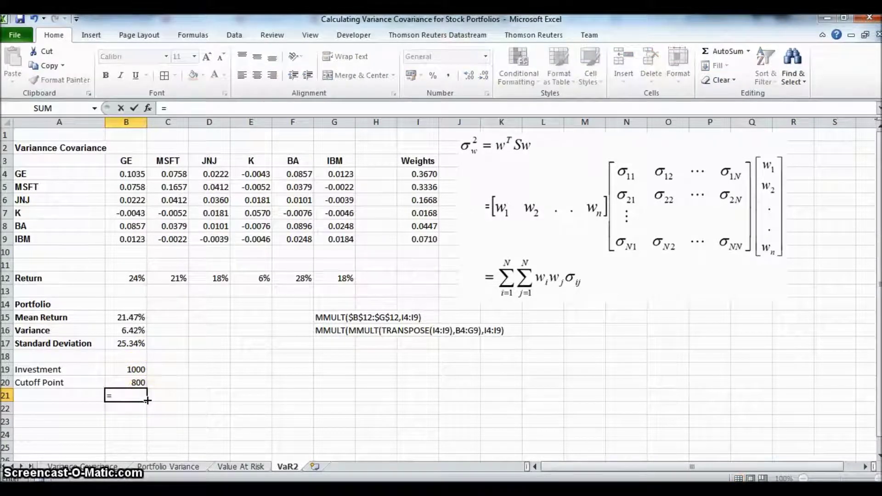
type("n")
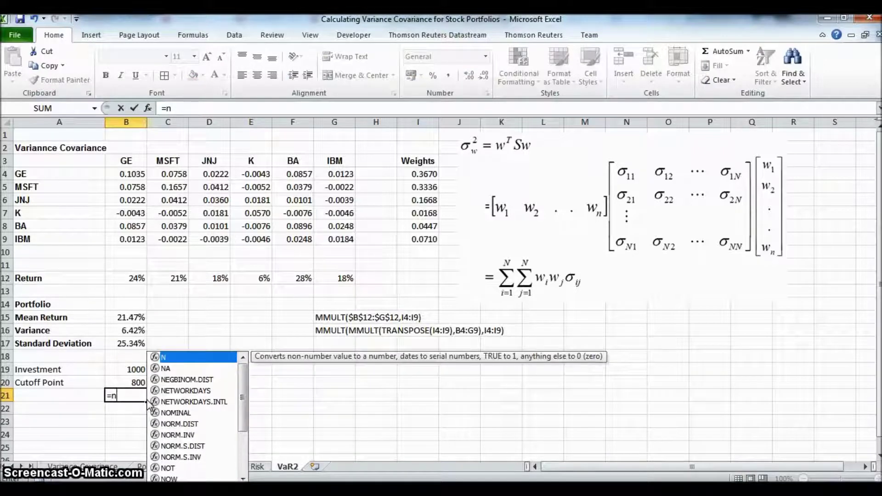
type("orm")
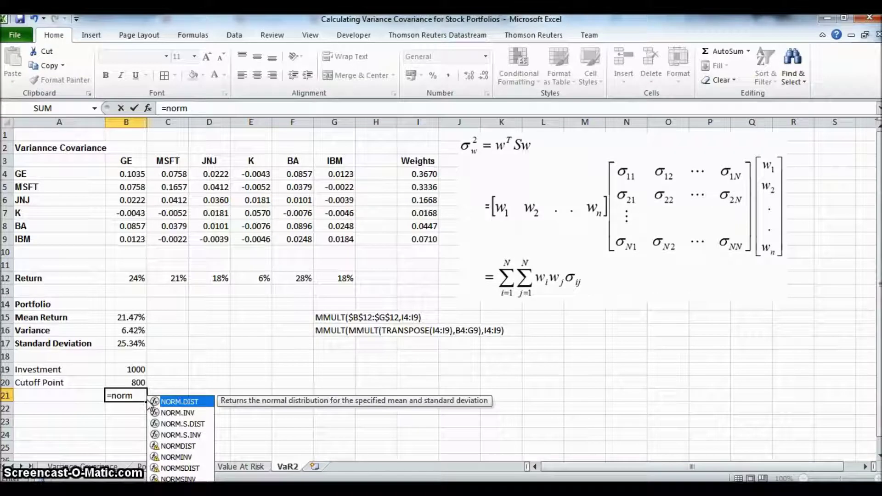
type("dist")
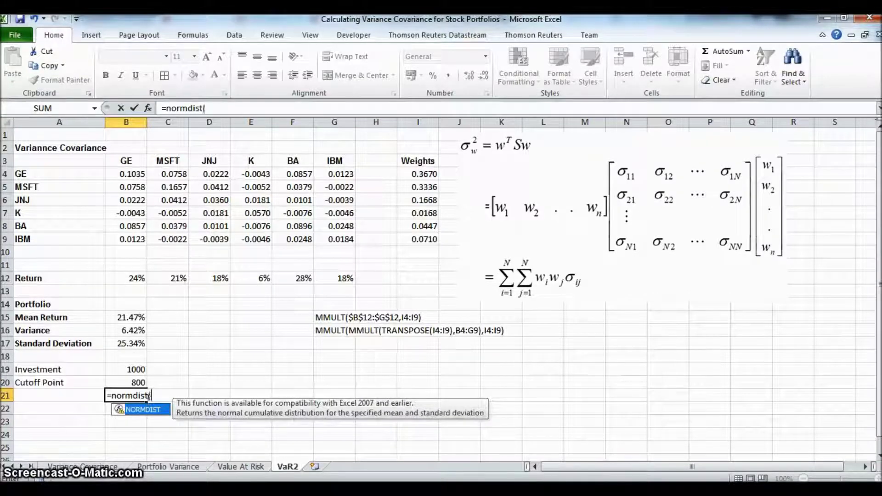
type("(")
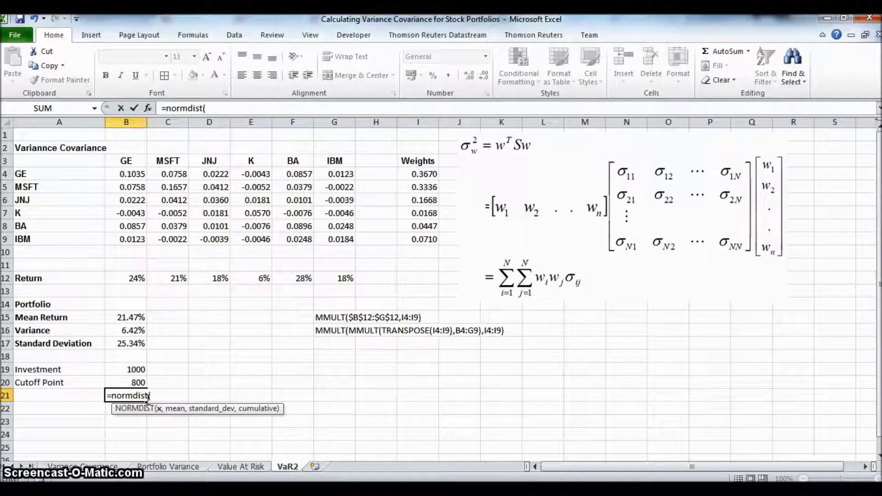
left_click(131, 381)
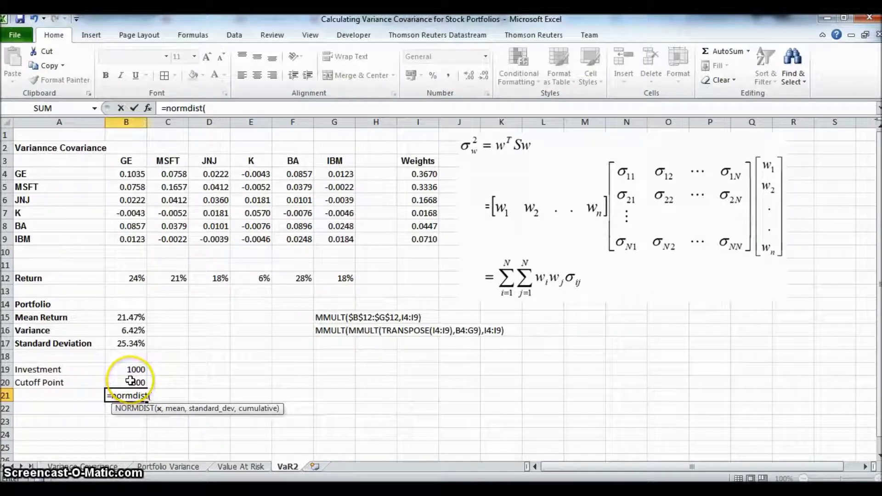
left_click(131, 381)
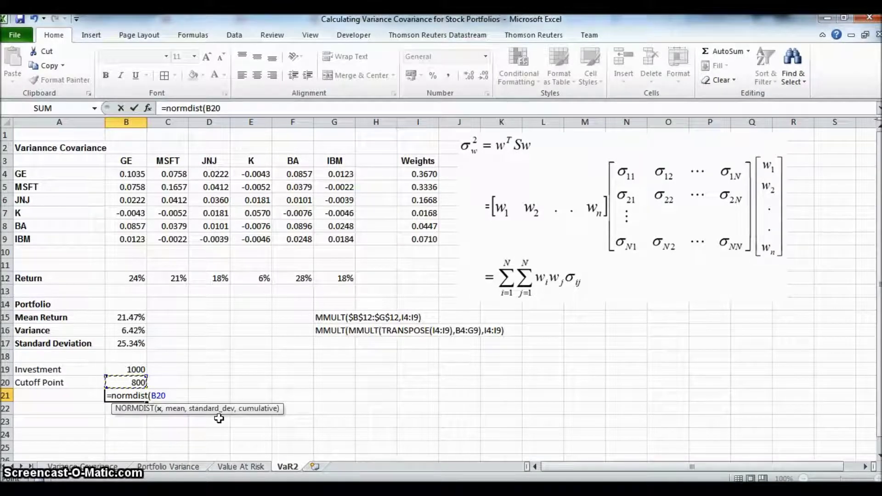
Add the mean argument B19*(1+B15) to the NORMDIST formula in B21.
type(",")
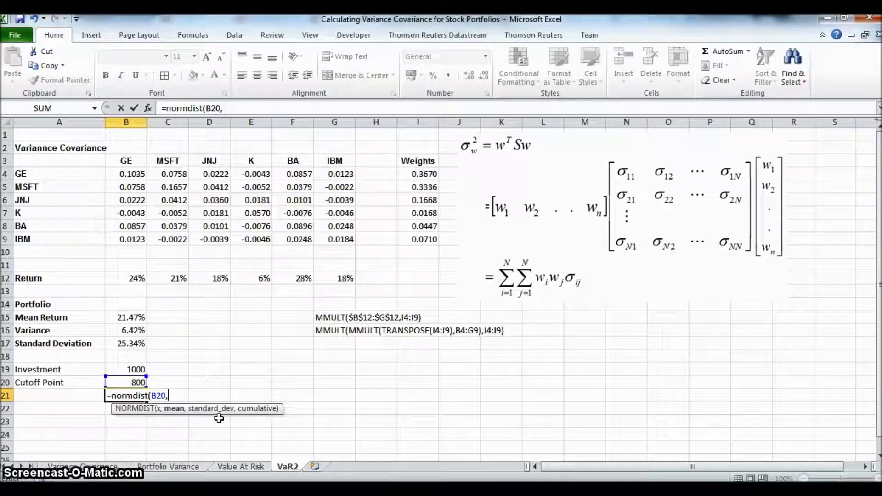
type("(")
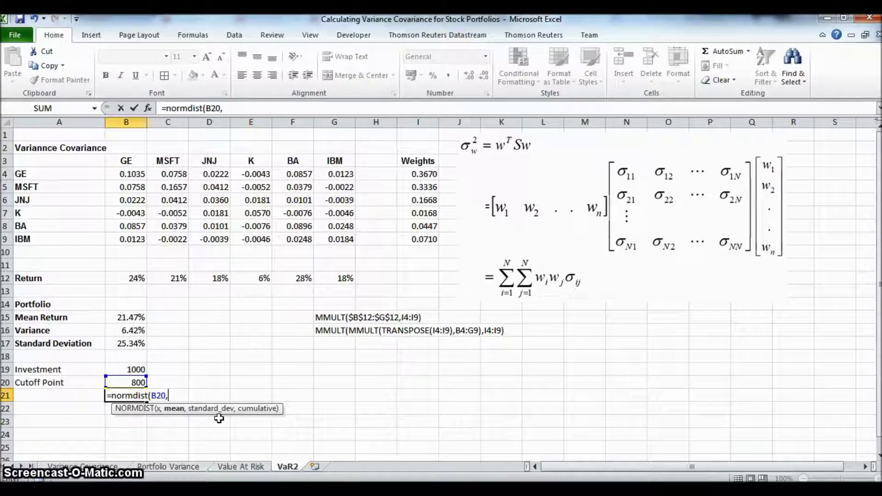
left_click(135, 370)
type("*")
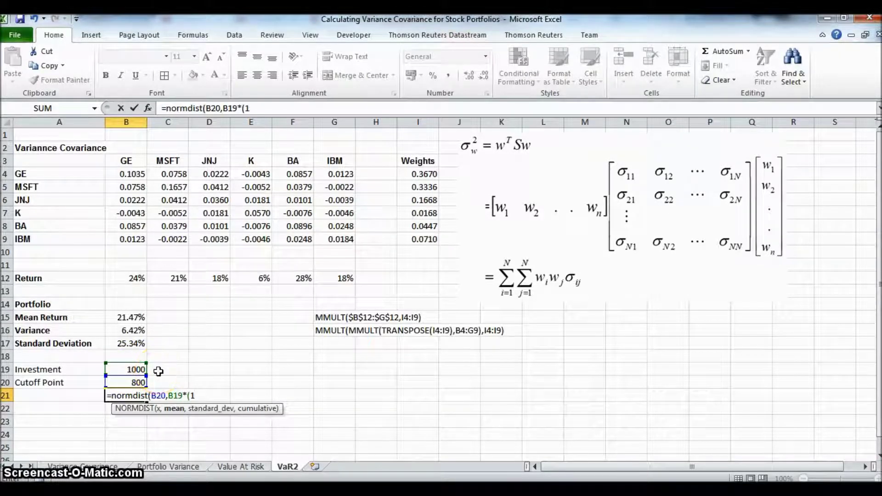
type("(1+")
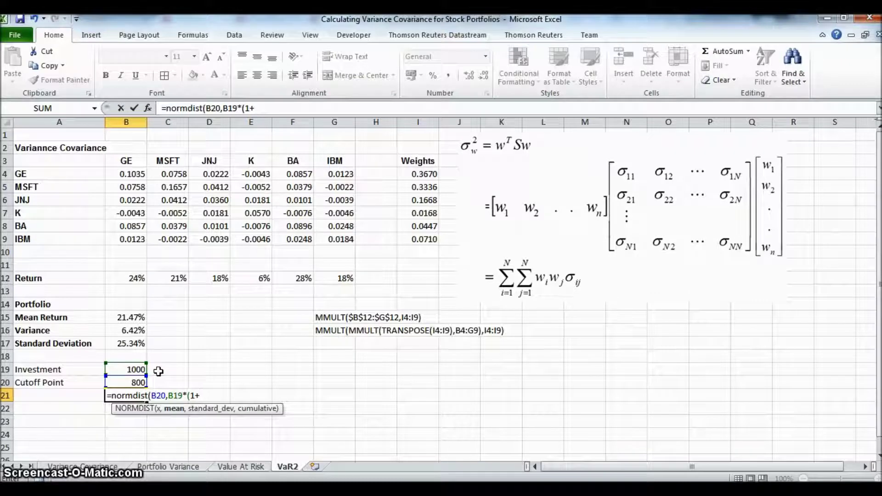
left_click(129, 316)
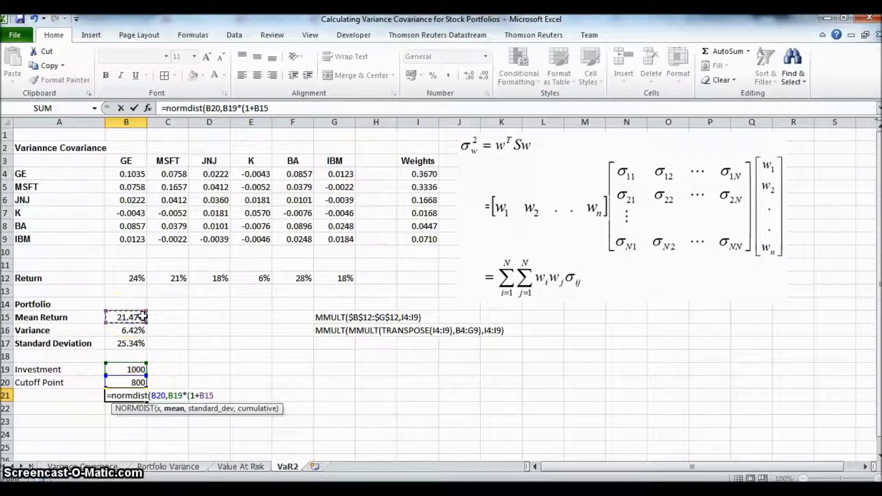
type(")")
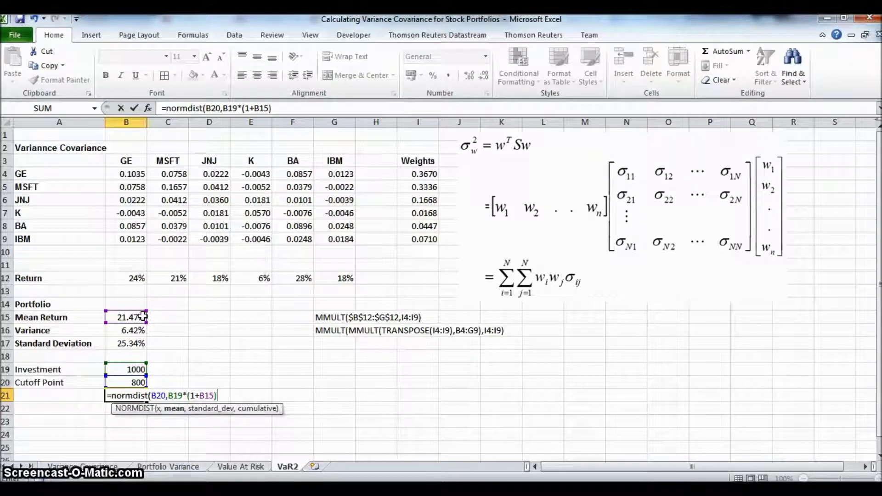
Add B17*B19, the standard deviation times the investment, as the standard_dev argument of the NORMDIST formula in B21.
type(",")
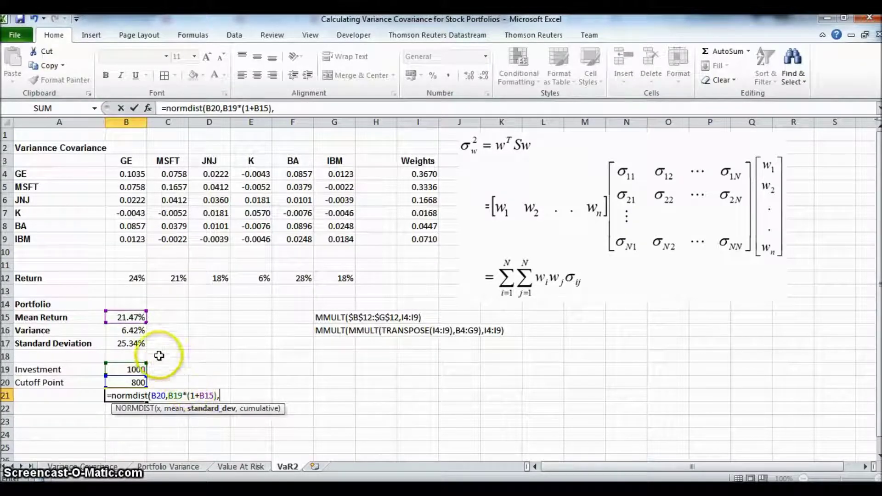
left_click(124, 342)
type("*")
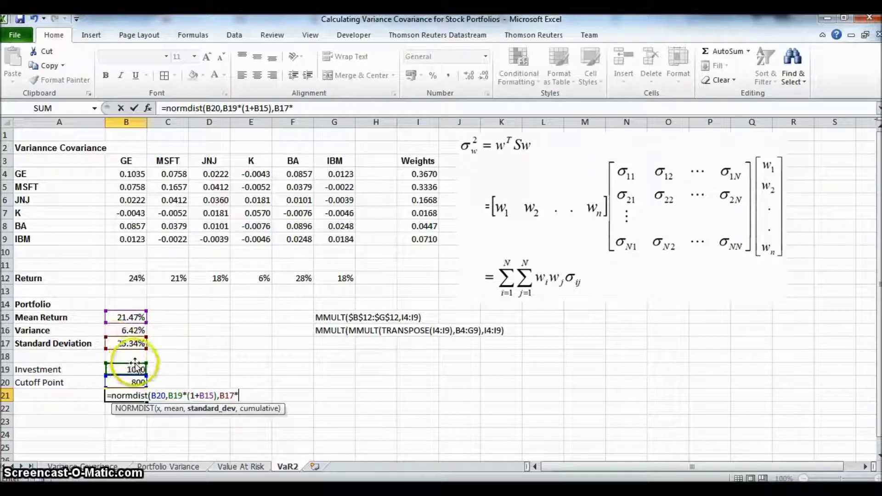
left_click(132, 371)
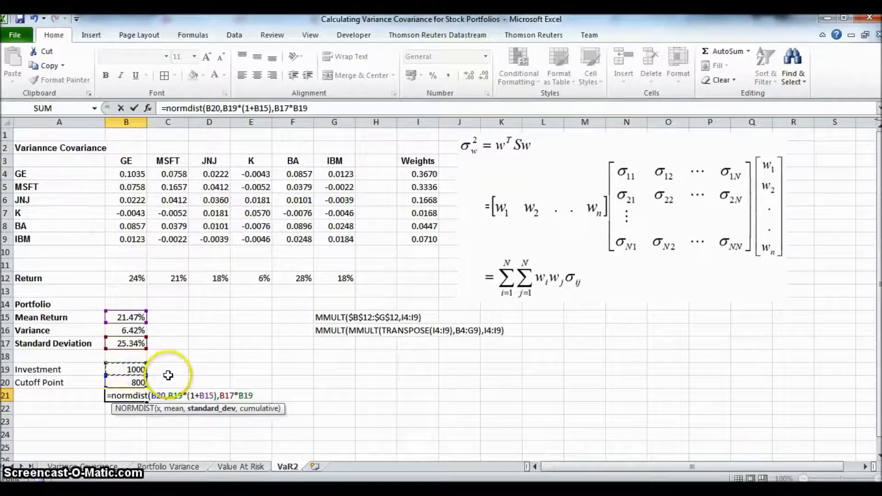
Set the cumulative argument of the NORMDIST formula in B21 to True and complete the formula.
type(",")
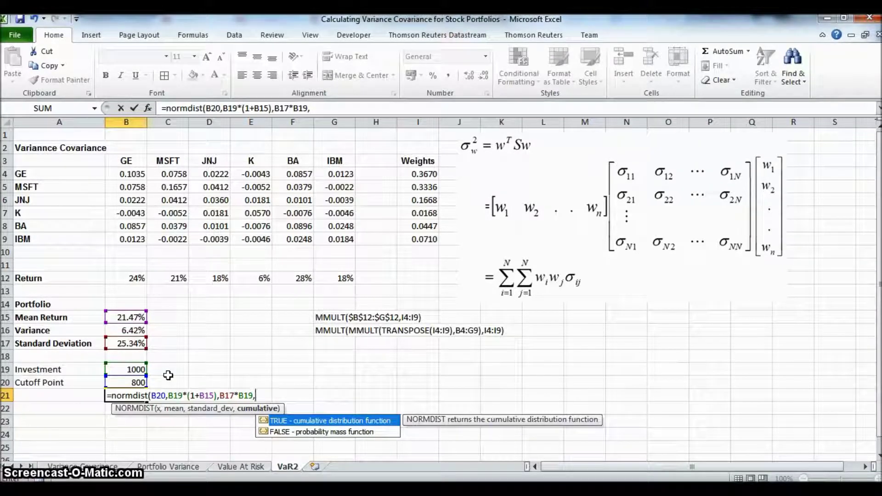
type("Tru")
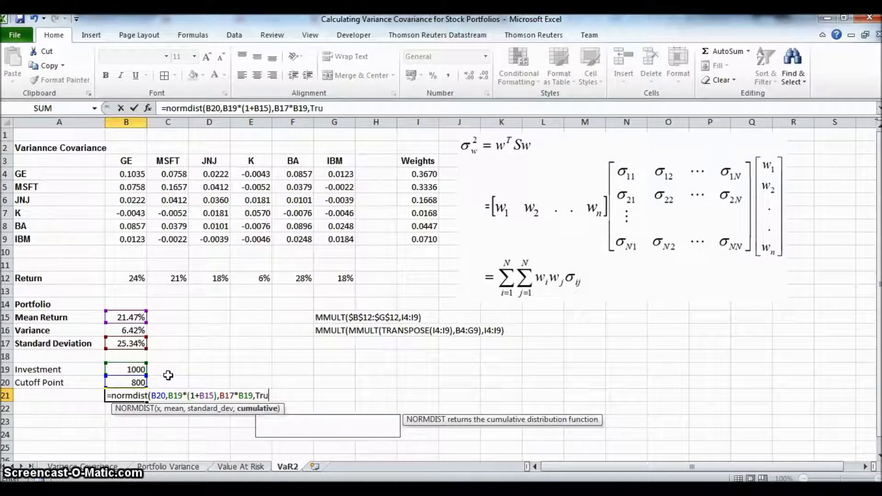
type("e)")
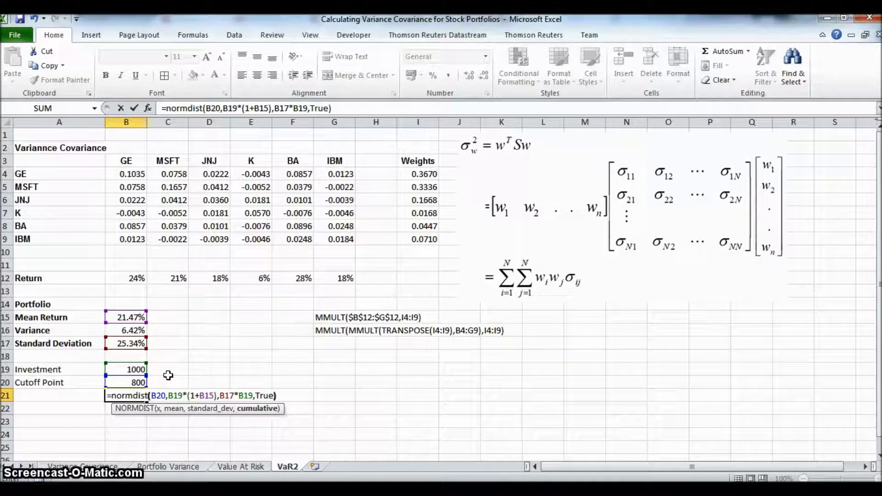
key("Return")
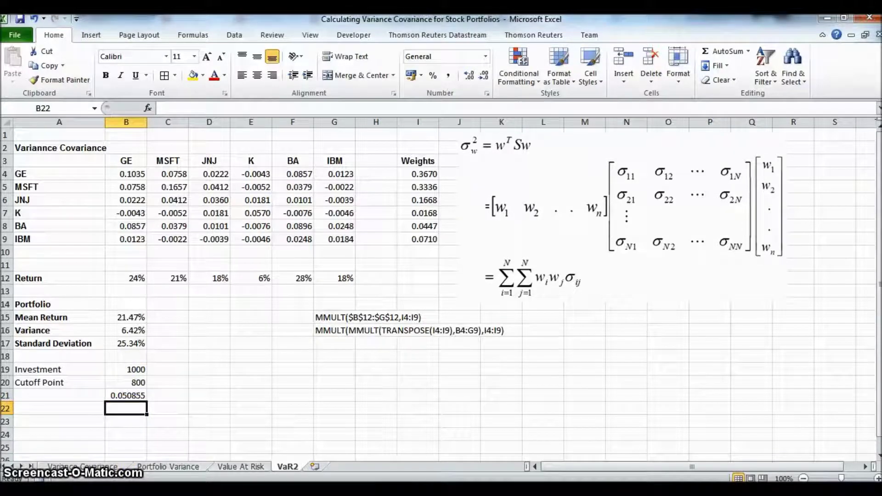
Format the NORMDIST probability in cell B21 as a percentage.
left_click(131, 396)
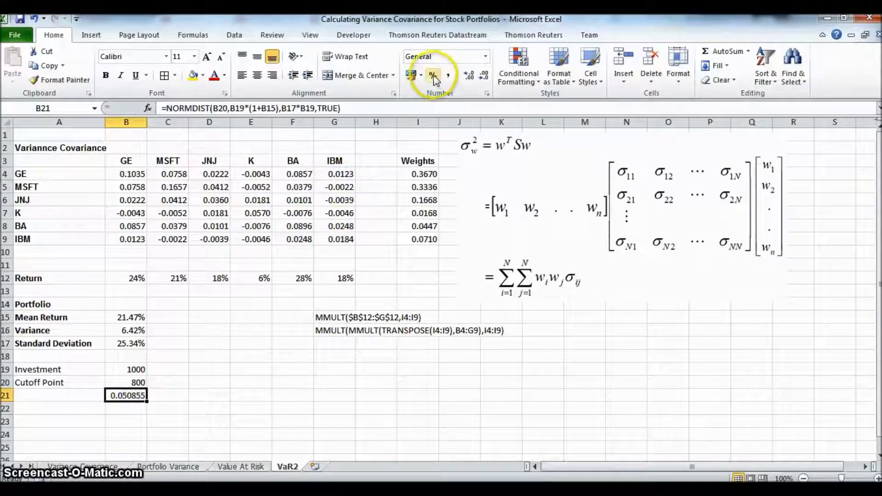